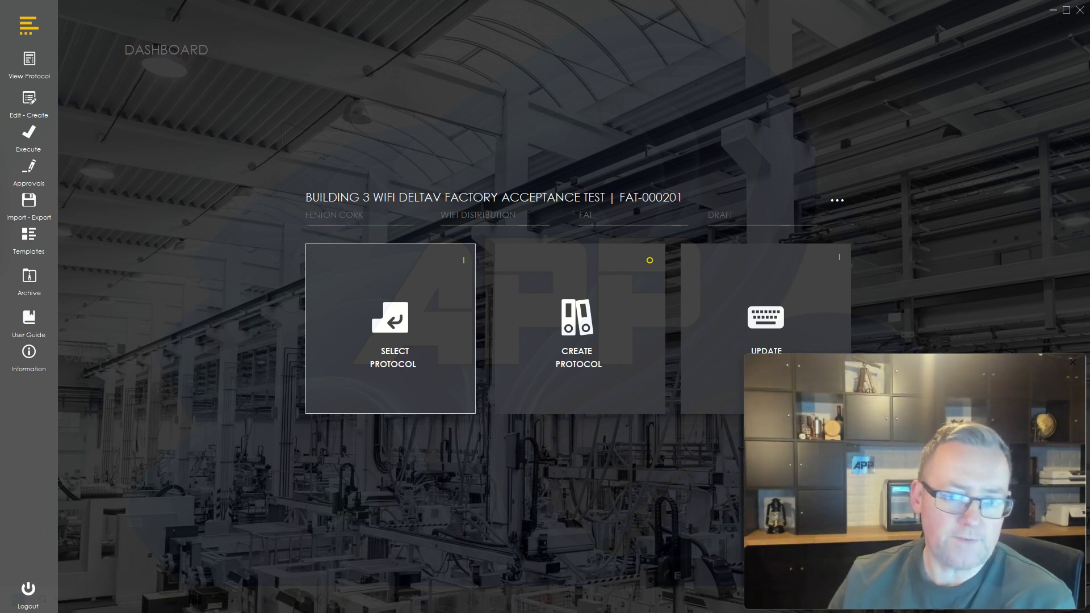
Switch to the Building 3 CIP and Mixing Tank qualification document in Microsoft Word and maximize its window.
key("alt+Tab")
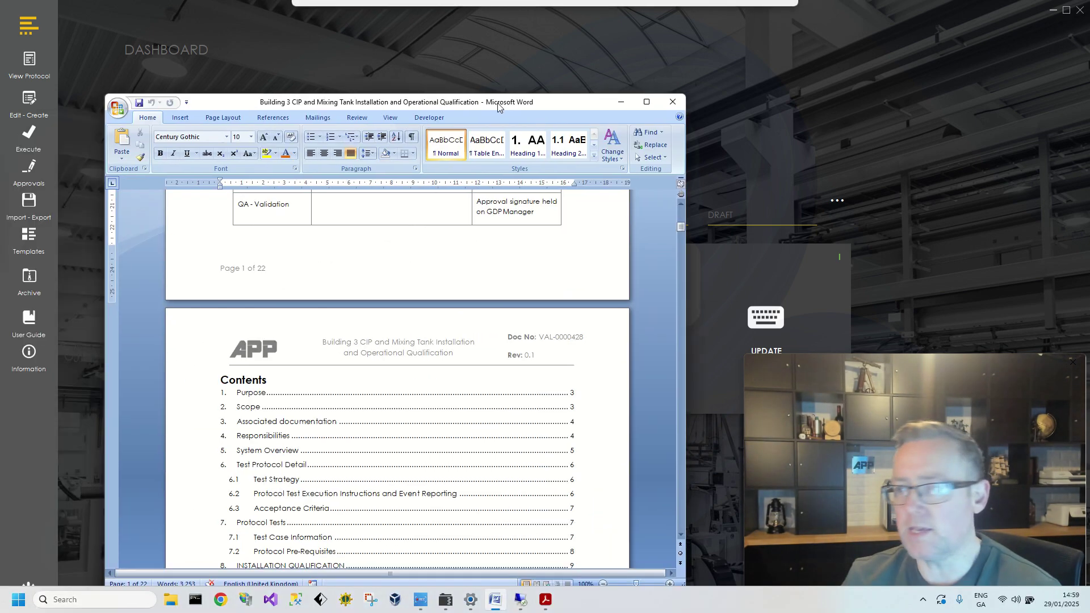
left_click_drag(389, 102, 486, 2)
scroll(420, 261, "up", 3)
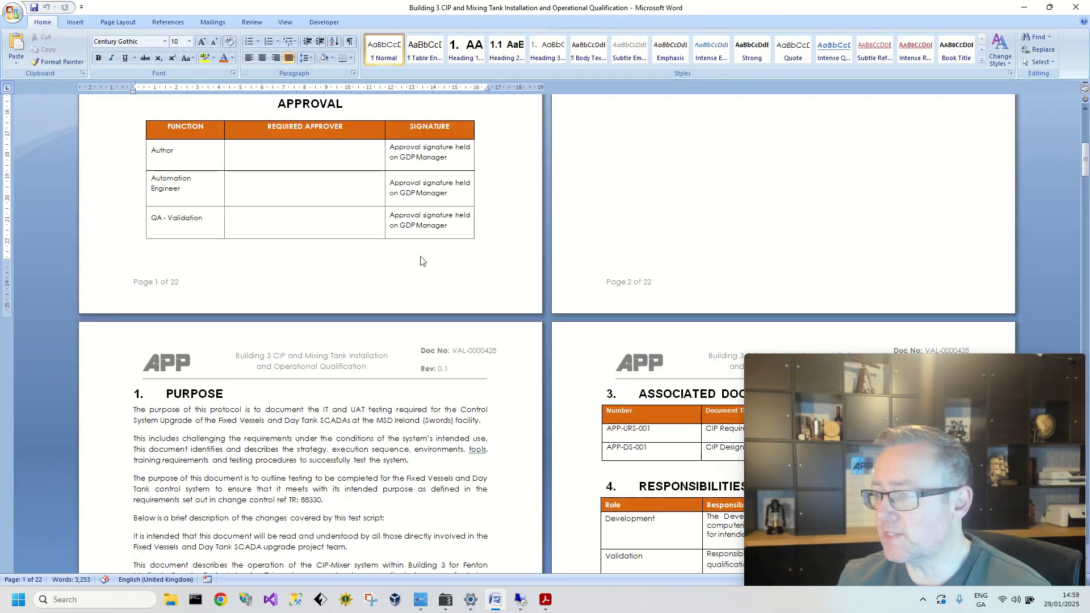
Review the qualification document from the approval page through the Installation Qualification to the test steps of section 9.1 CIP Functional Verification.
scroll(420, 261, "down", 4)
scroll(286, 277, "down", 20)
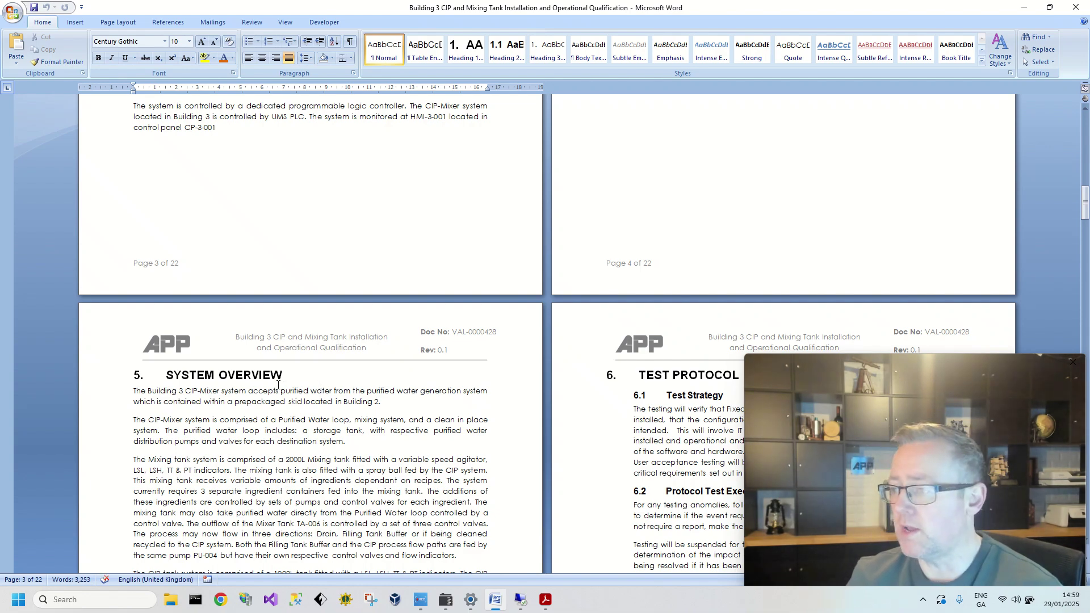
scroll(279, 385, "down", 7)
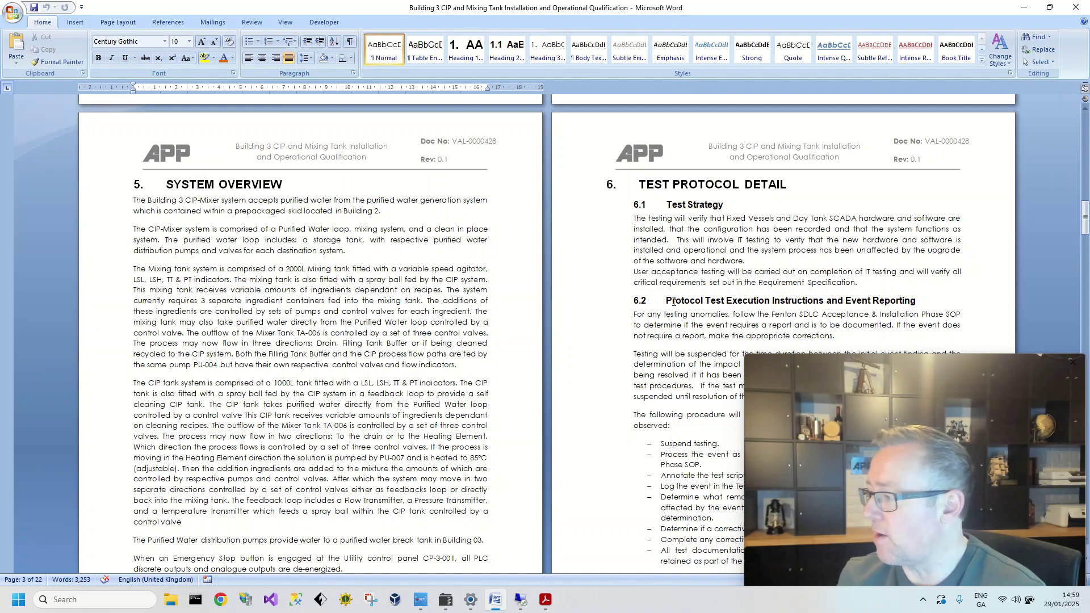
scroll(332, 324, "down", 20)
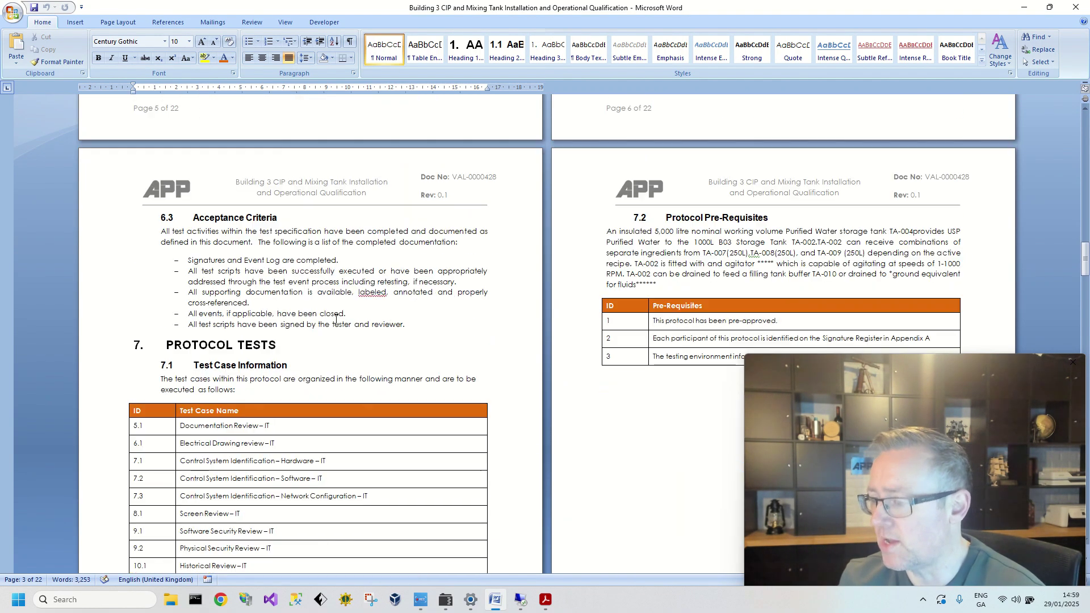
scroll(335, 328, "down", 20)
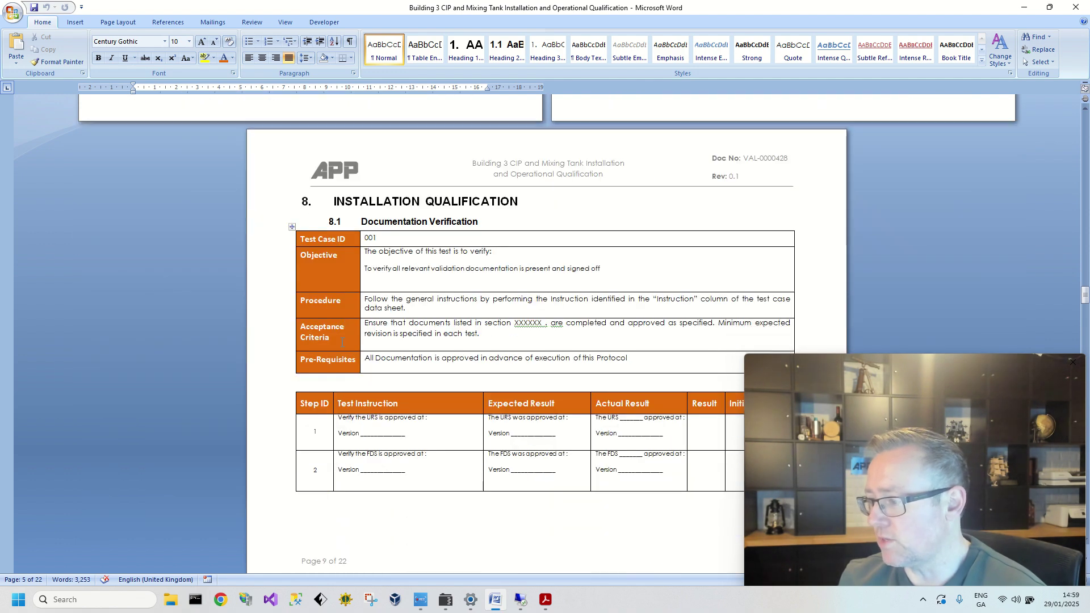
scroll(392, 262, "down", 20)
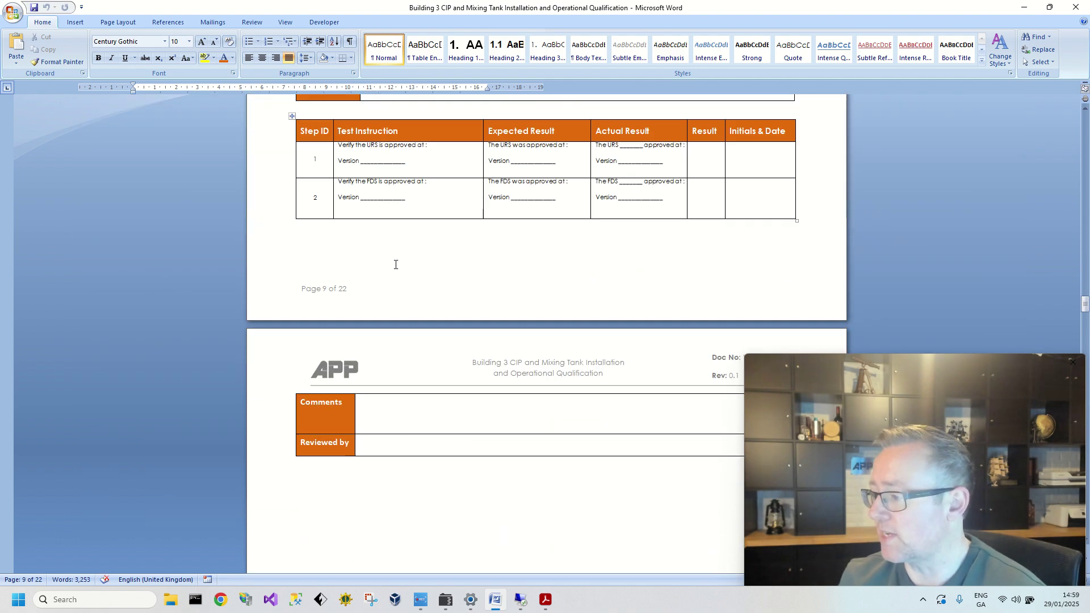
left_click_drag(1078, 326, 1075, 356)
scroll(340, 360, "down", 8)
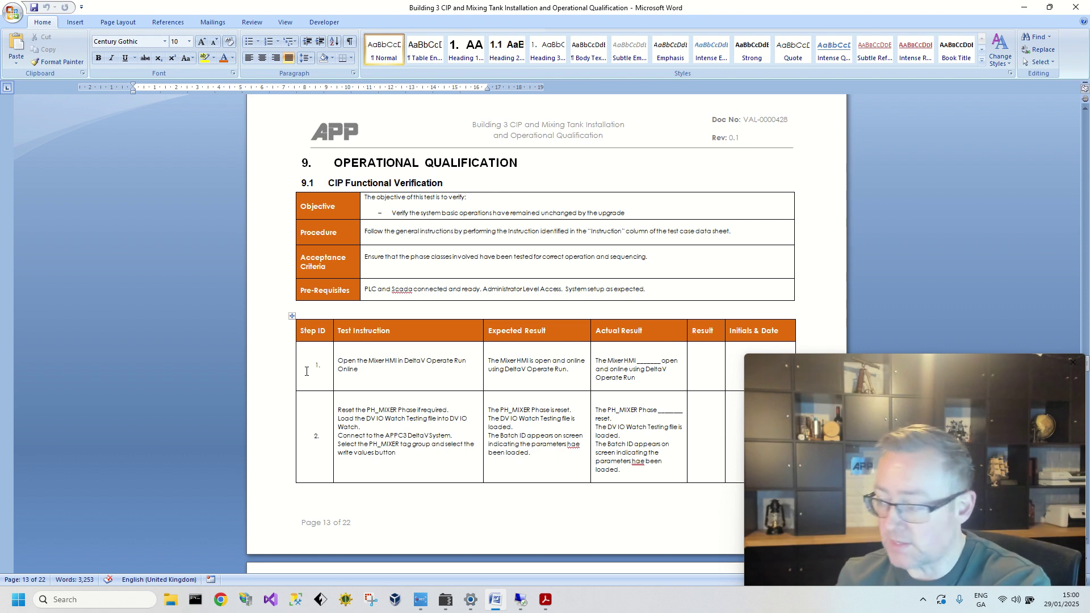
scroll(306, 371, "down", 2)
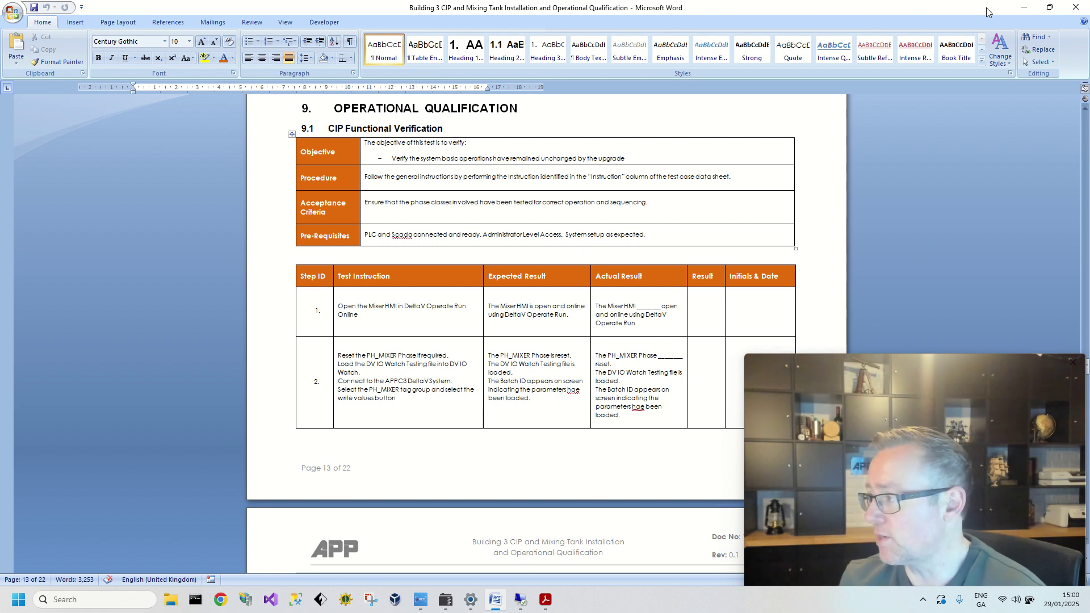
left_click(1024, 7)
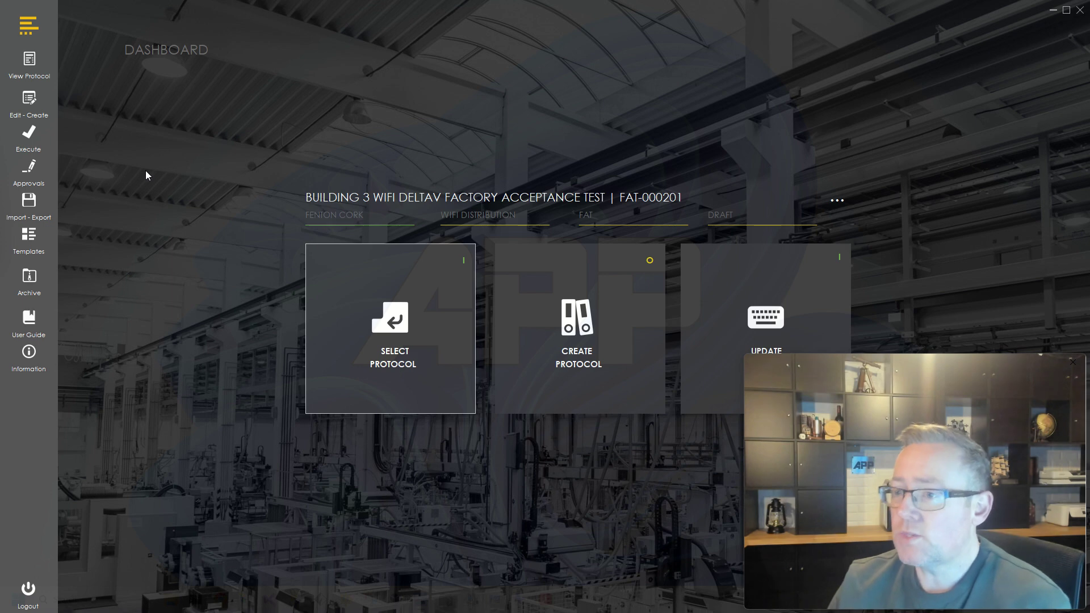
View the protocol details of FAT-000201 for the Fenton Cork WiFi Distribution system, and close them after checking the Word document.
left_click(42, 70)
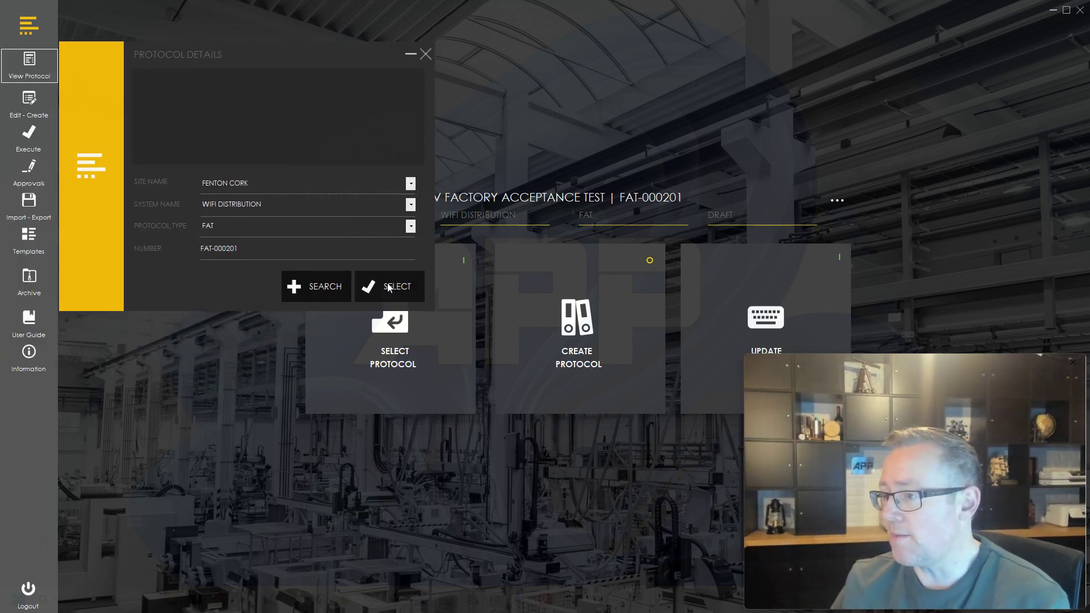
left_click(390, 287)
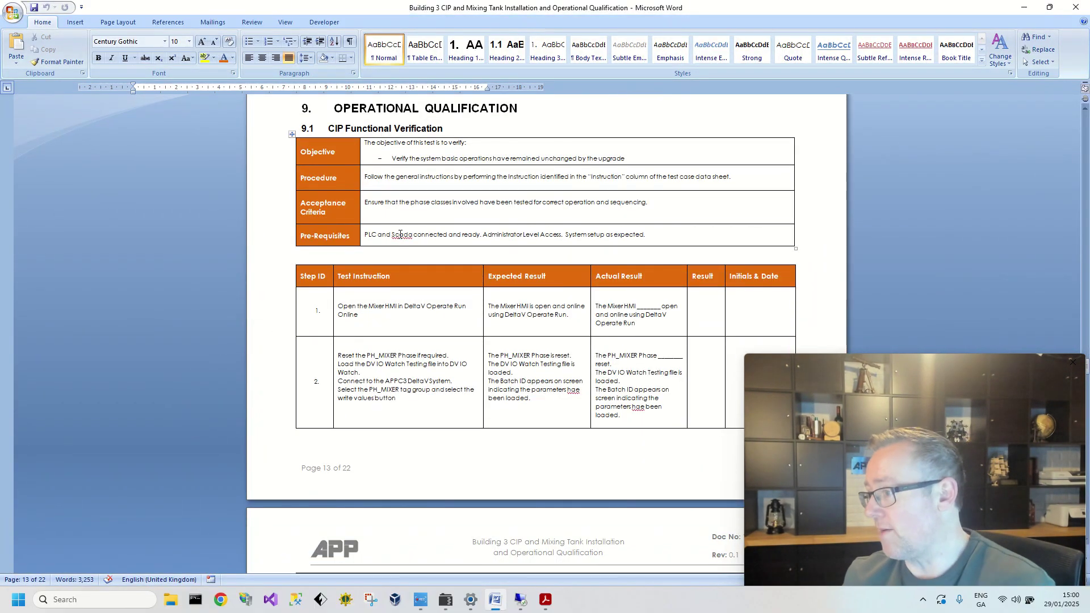
left_click(1025, 8)
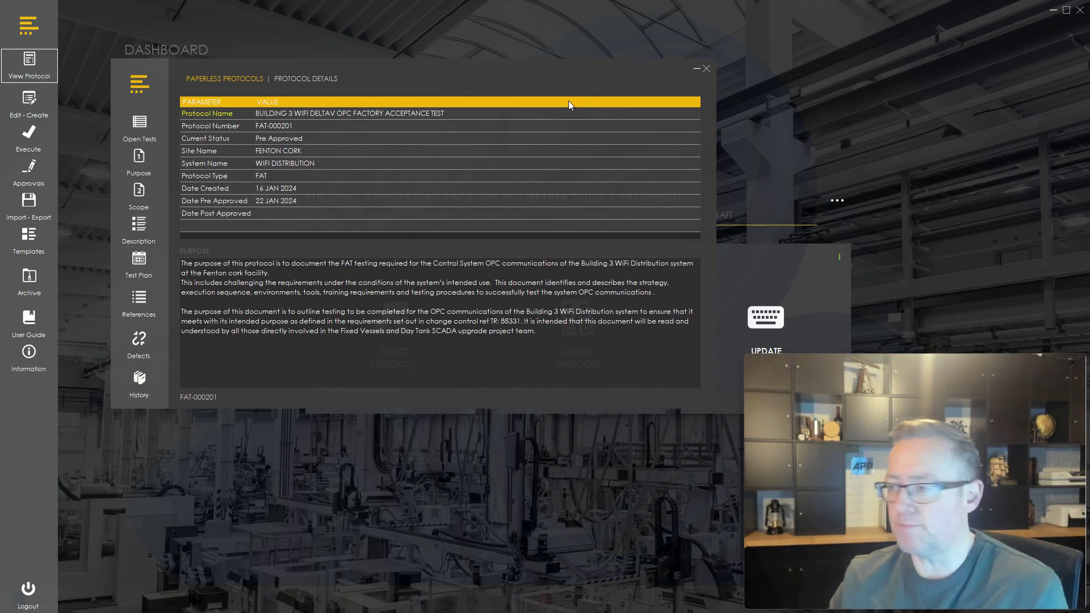
left_click(707, 68)
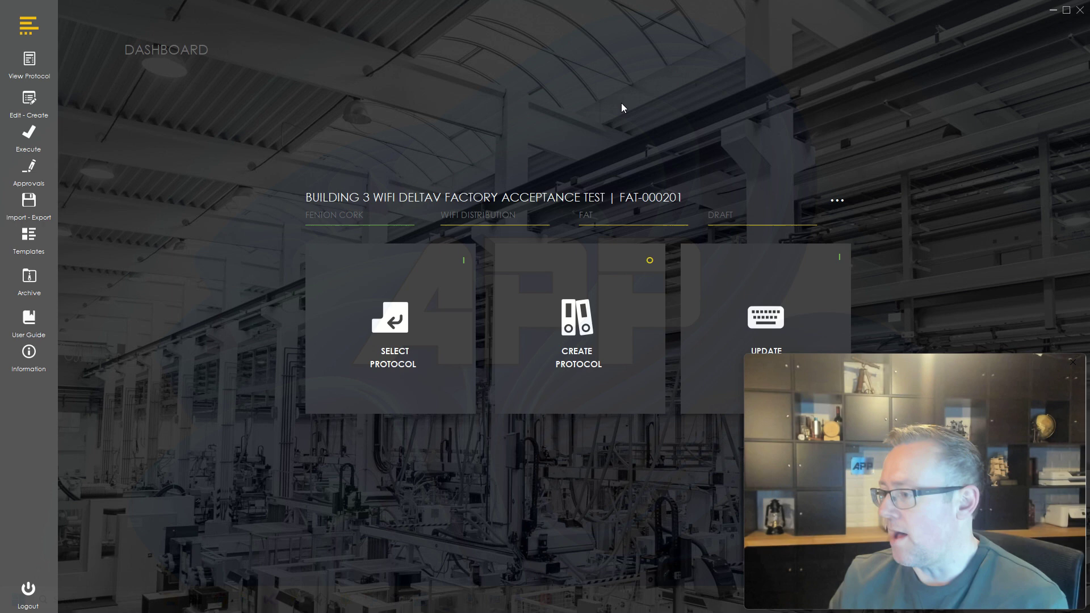
Open the test script editor for protocol FAT-000201 and display step 1 of the Operational Testing test case.
left_click(706, 275)
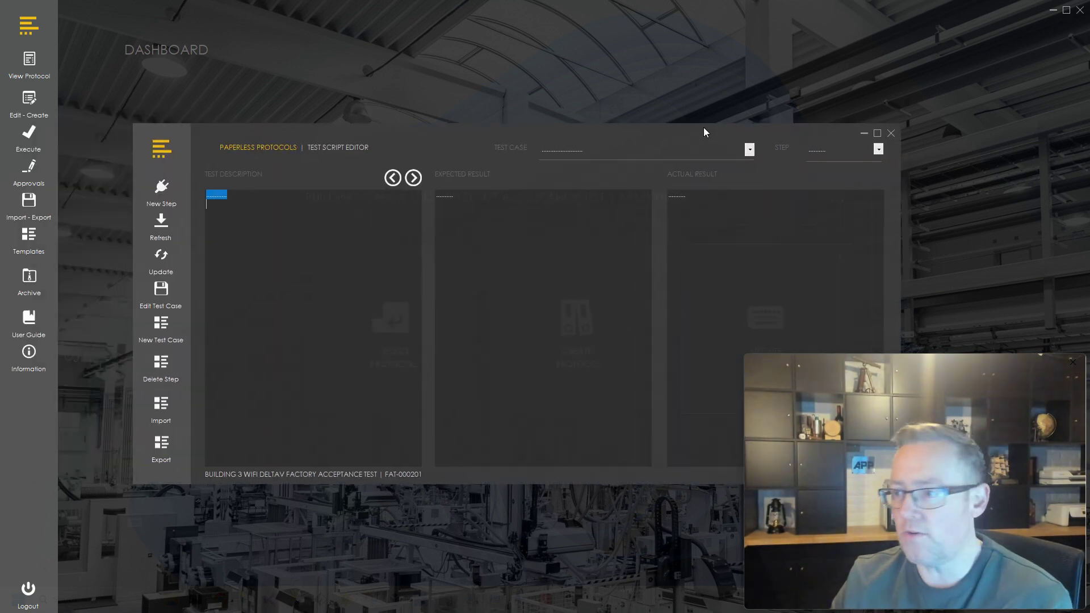
left_click_drag(704, 127, 658, 79)
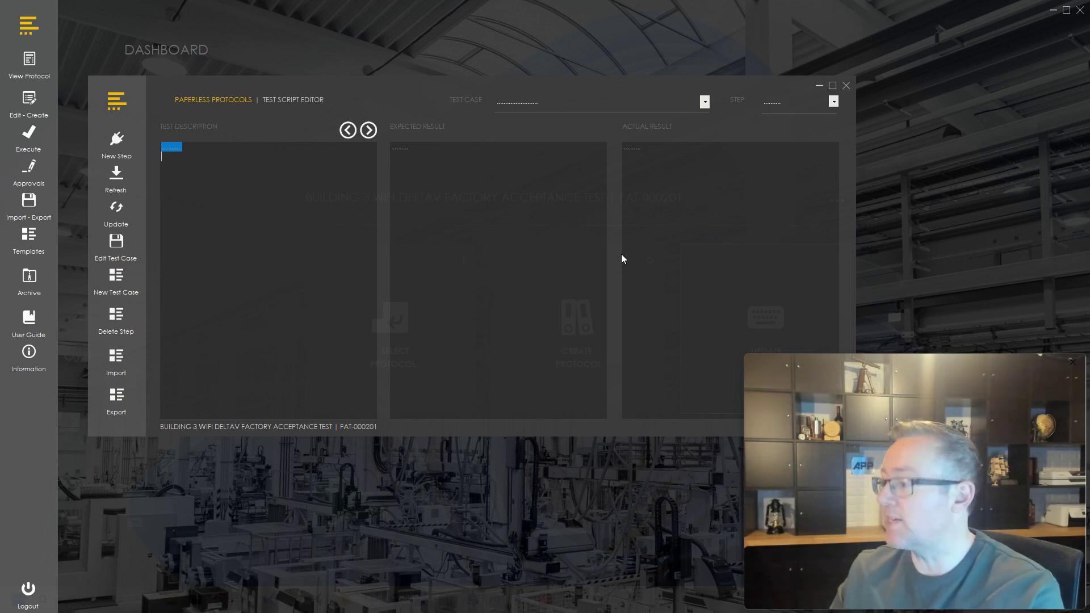
left_click(704, 102)
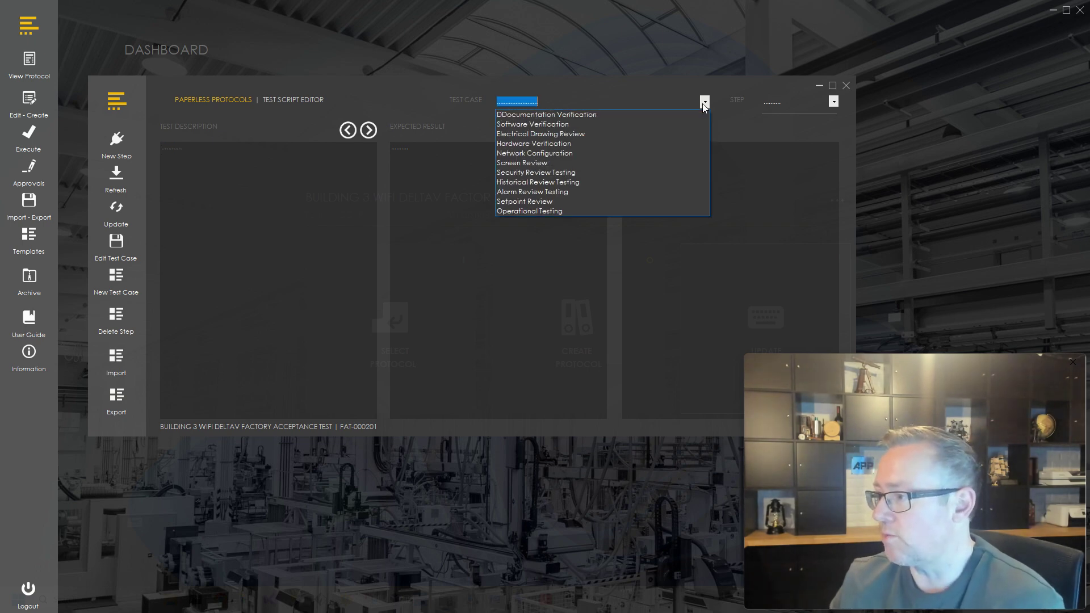
left_click(560, 212)
left_click(833, 102)
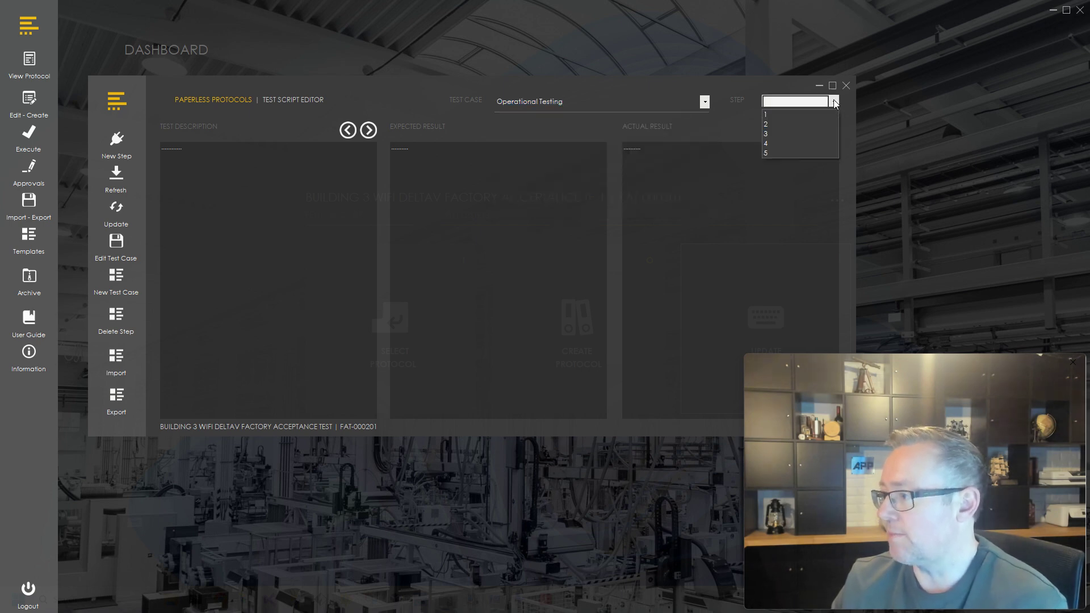
left_click(793, 115)
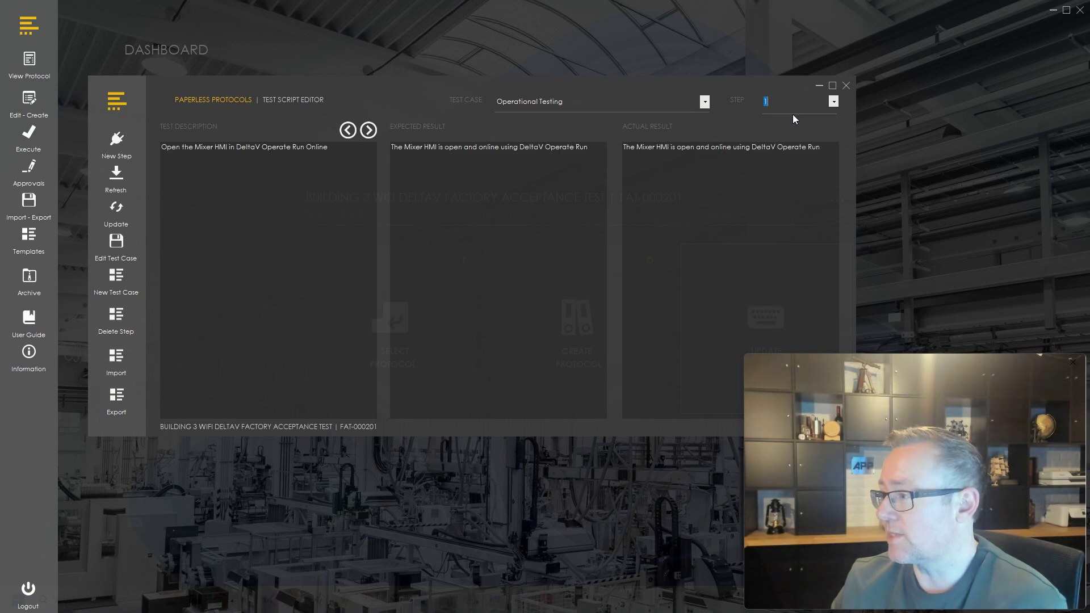
Display step 2 of the Operational Testing test case and compare it with step 2 in the Word document.
left_click(833, 103)
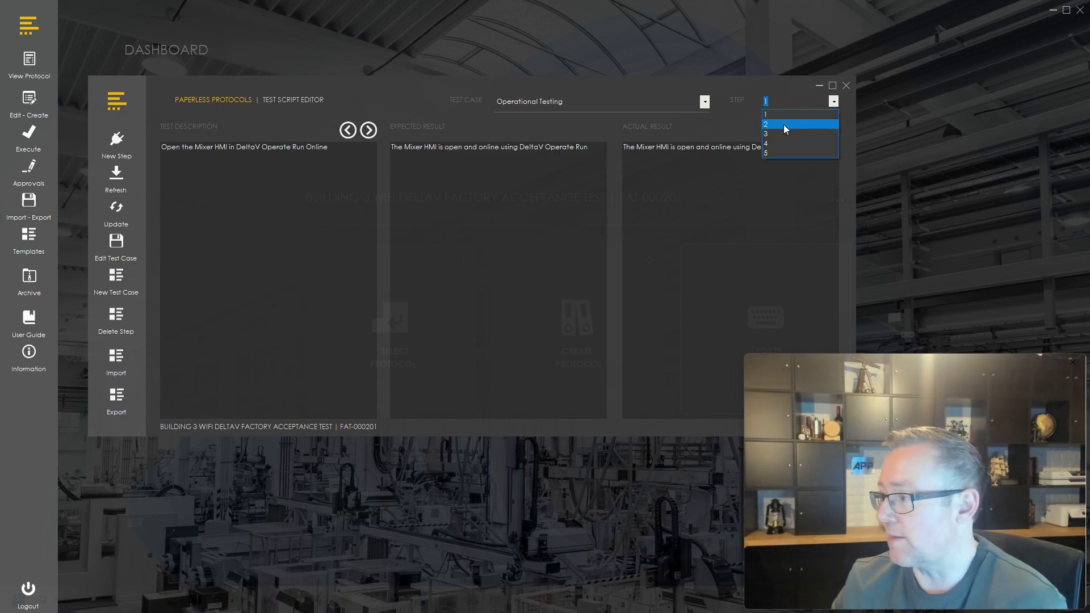
left_click(784, 124)
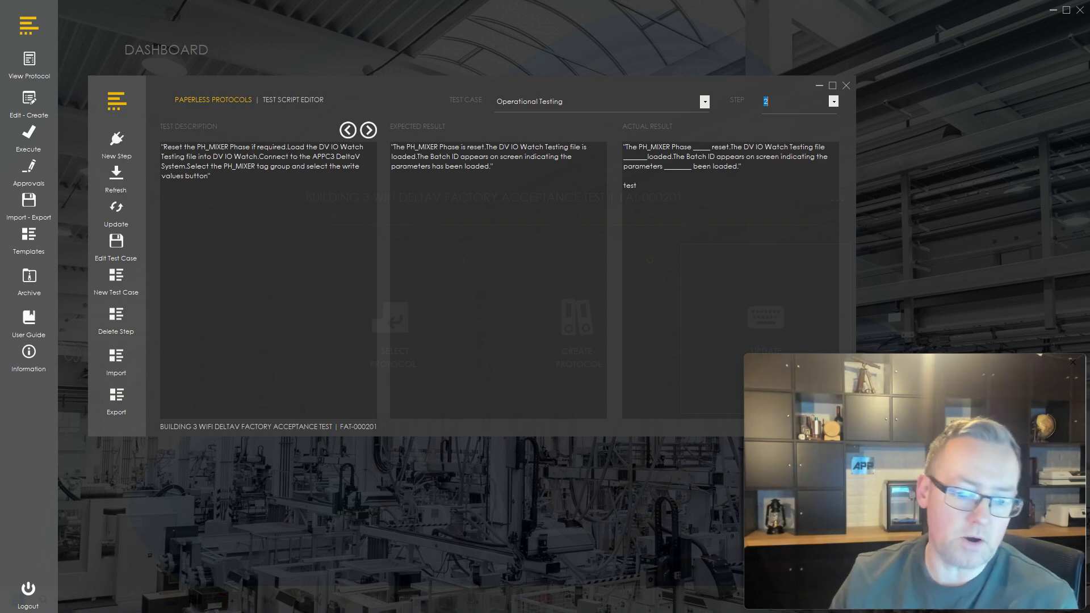
key("alt+Tab")
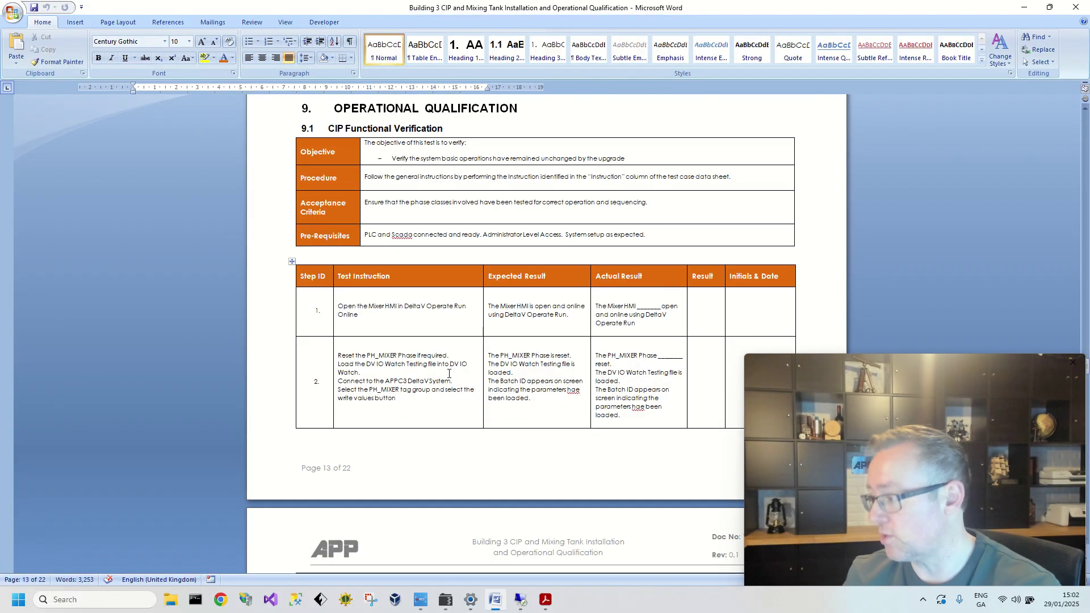
left_click(1024, 8)
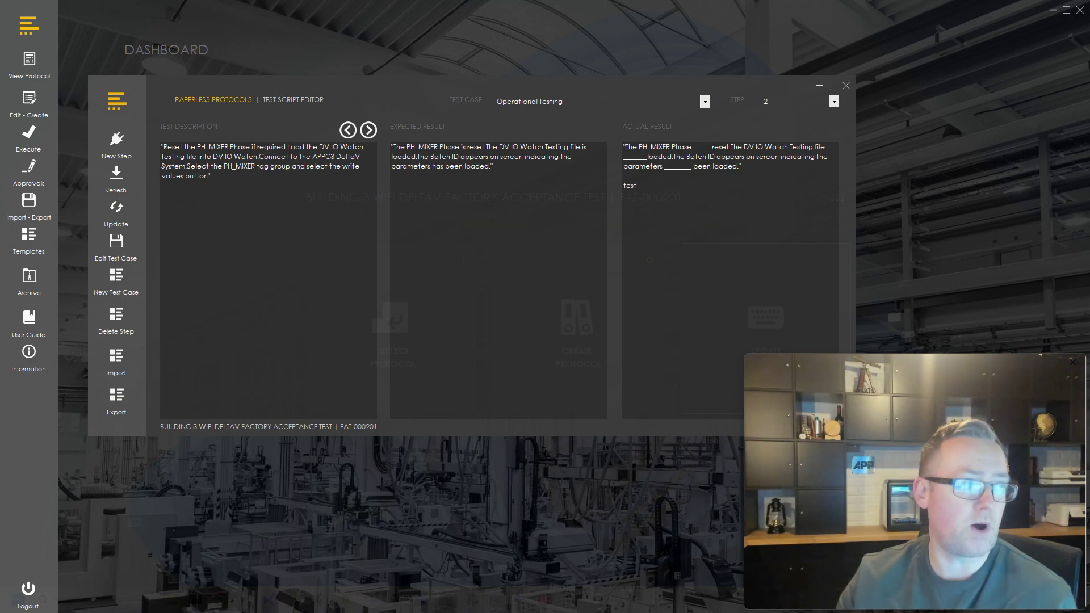
View the 051021 PID 004.pdf drawing, and switch to DeltaV Control Studio to examine the actions of S0010 in PH_MIXER's Running logic.
key("alt+Tab")
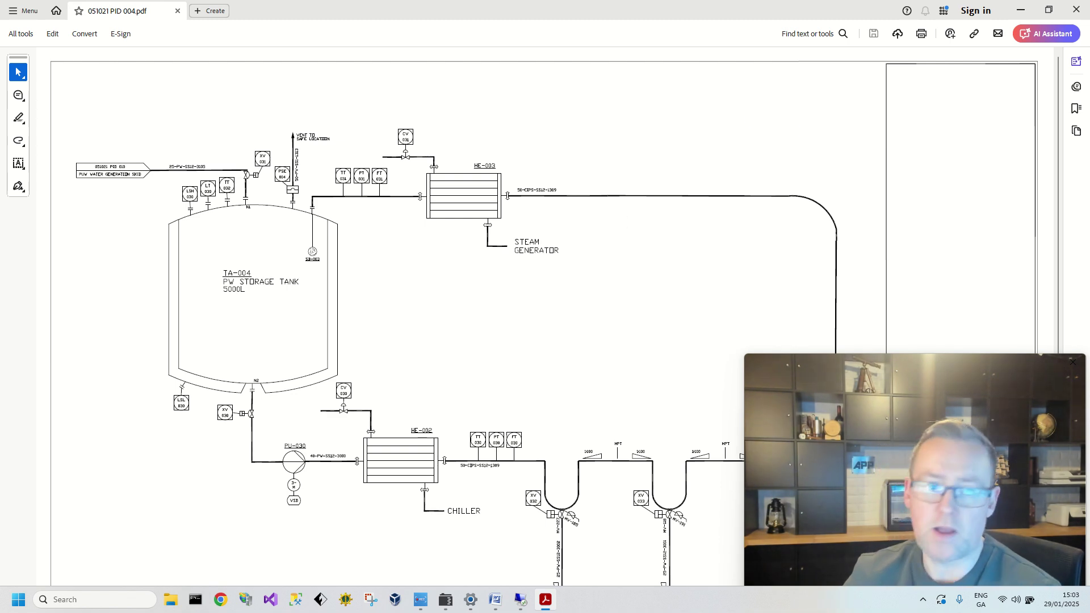
key("alt+Tab")
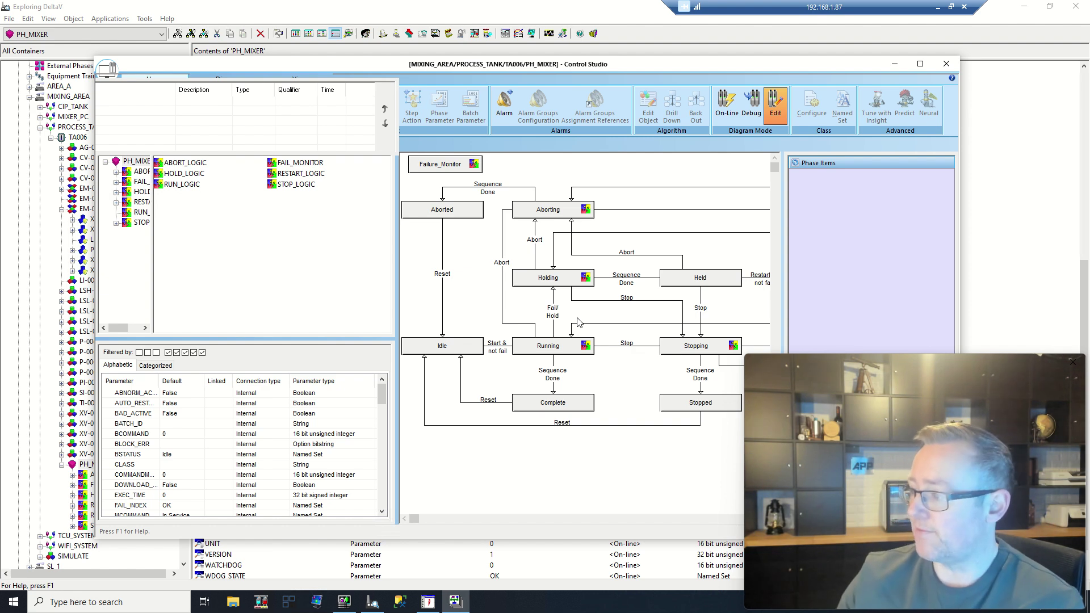
double_click(574, 348)
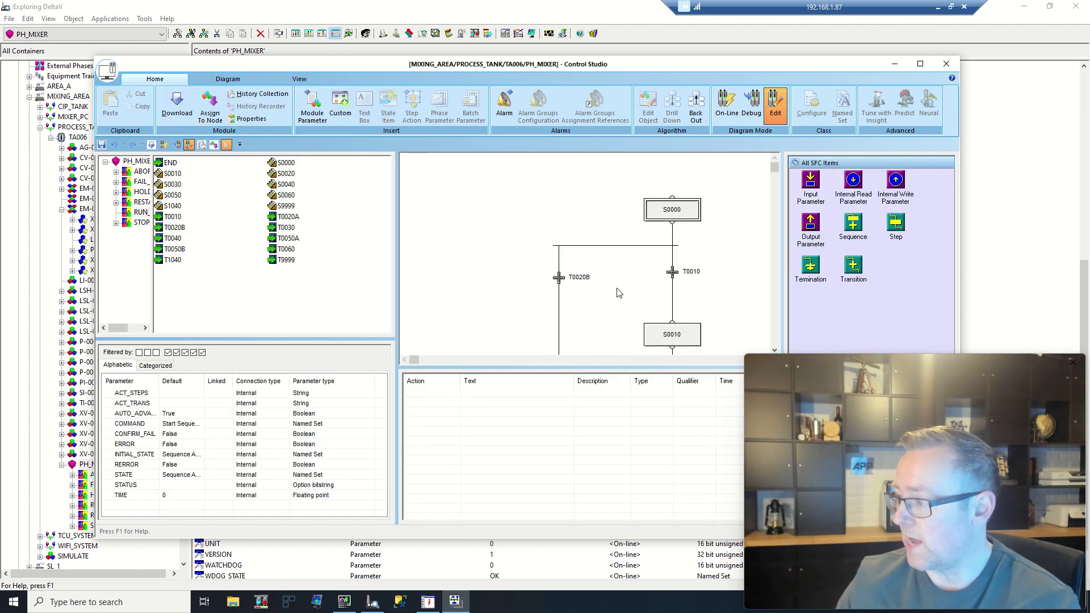
left_click(667, 331)
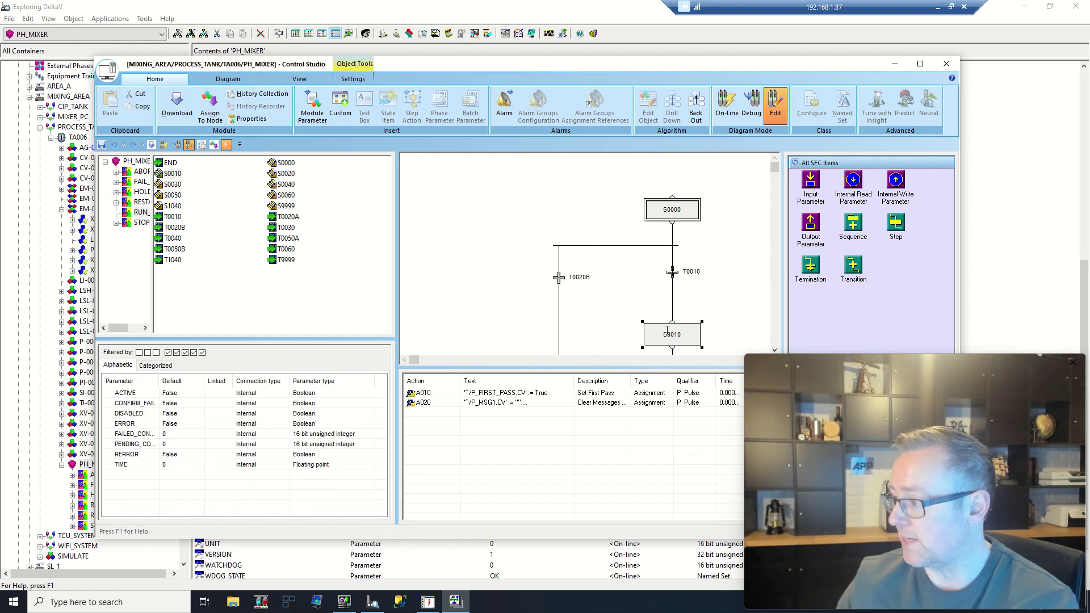